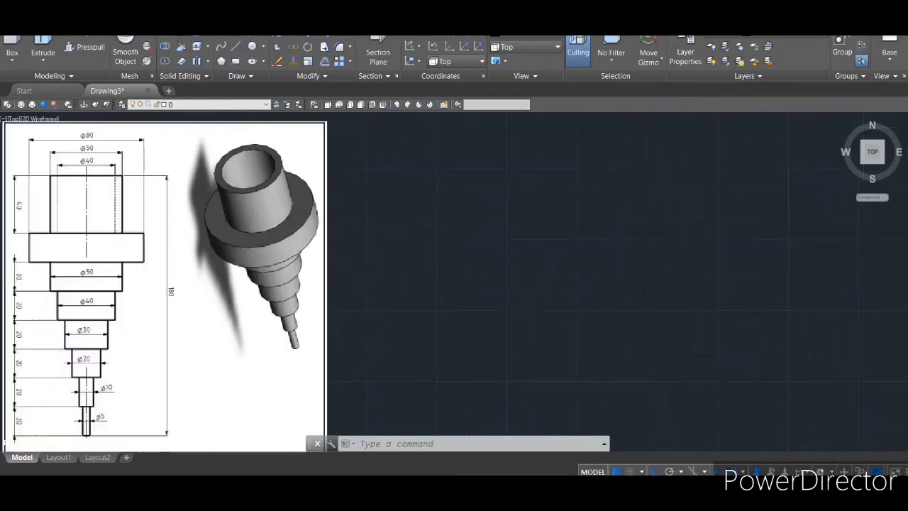
Draw a vertical axis line 180 units long in the empty area beside the reference drawing
{"action": "middle_click_drag", "start_coordinate": [372, 305], "coordinate": [402, 301]}
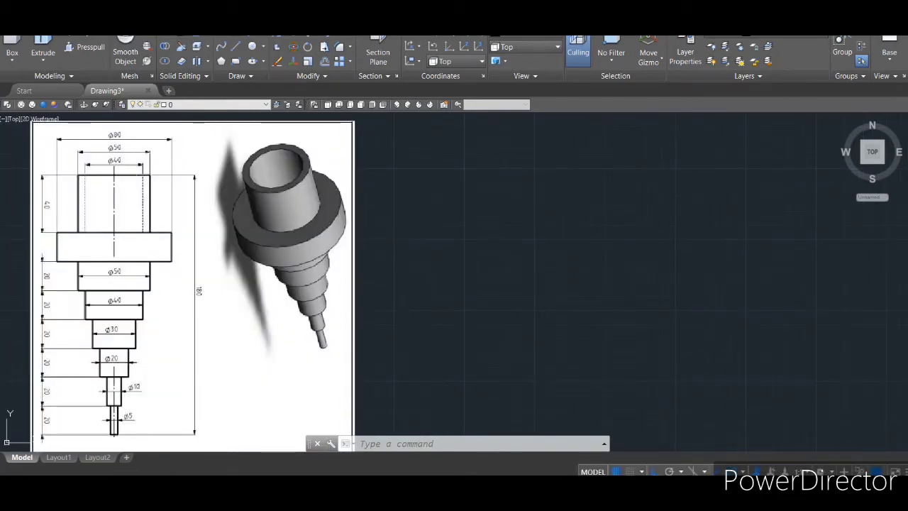
{"action": "left_click", "coordinate": [38, 64]}
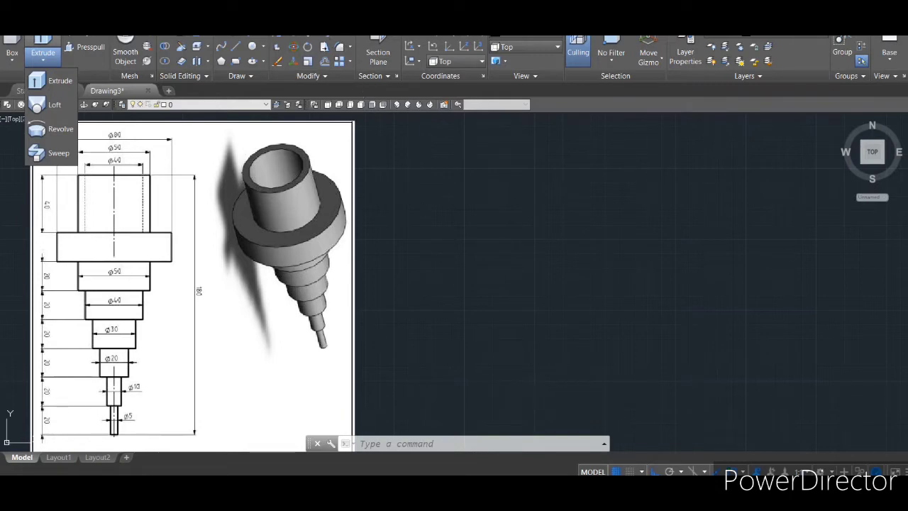
{"action": "left_click", "coordinate": [387, 444]}
{"action": "type", "text": "L"}
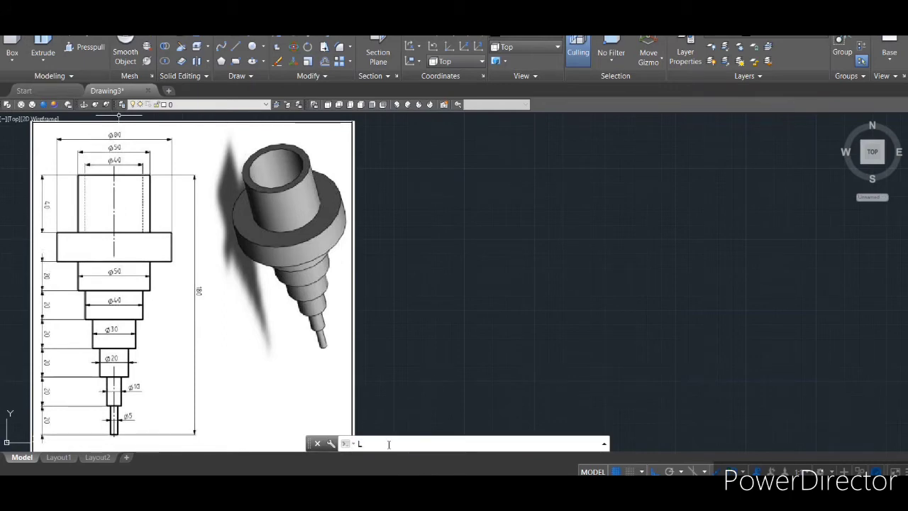
{"action": "key", "text": "Return"}
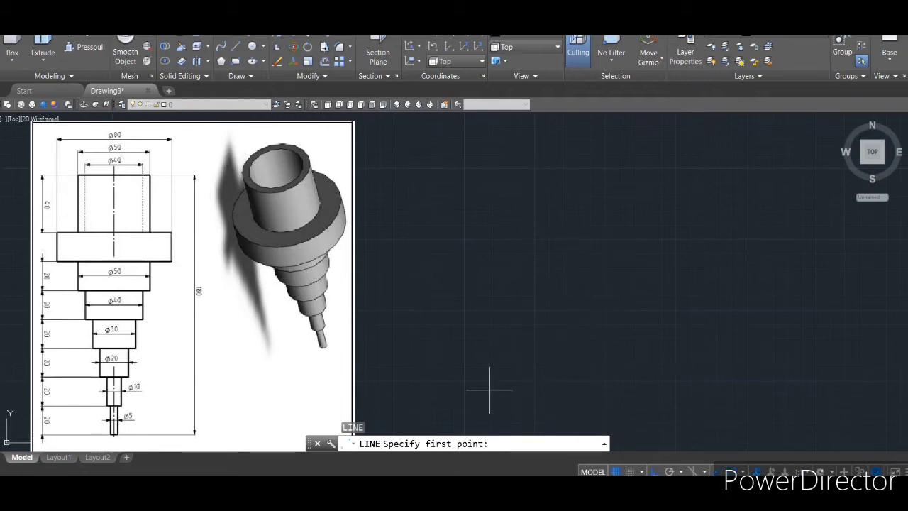
{"action": "left_click", "coordinate": [579, 410]}
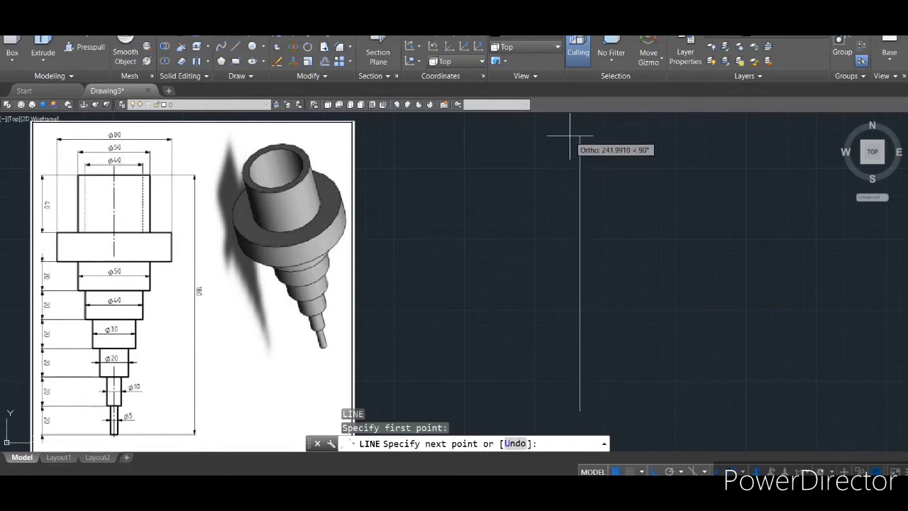
{"action": "type", "text": "180"}
{"action": "key", "text": "Return"}
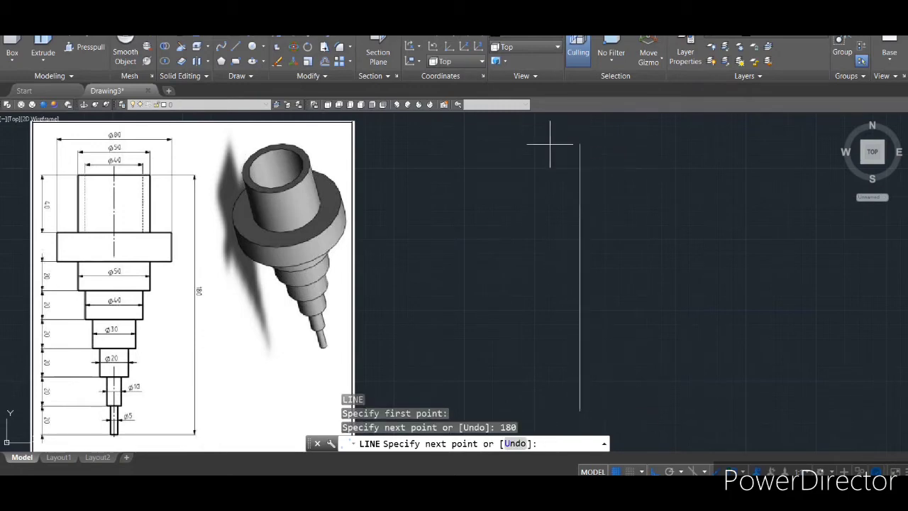
{"action": "key", "text": "Return"}
Start the half-profile at the axis's lower end with a line 2.5 to the right and 20 up for the Ø5 tip
{"action": "middle_click_drag", "start_coordinate": [606, 379], "coordinate": [594, 370]}
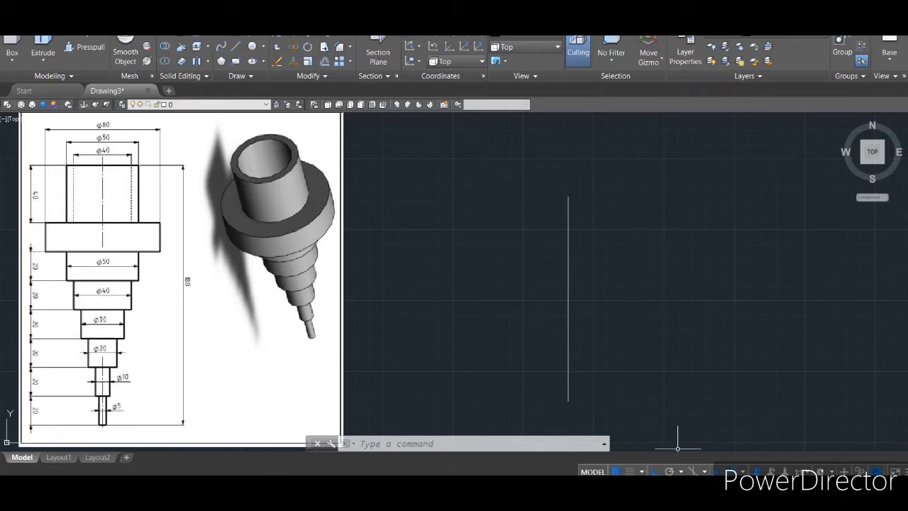
{"action": "type", "text": "l"}
{"action": "key", "text": "Return"}
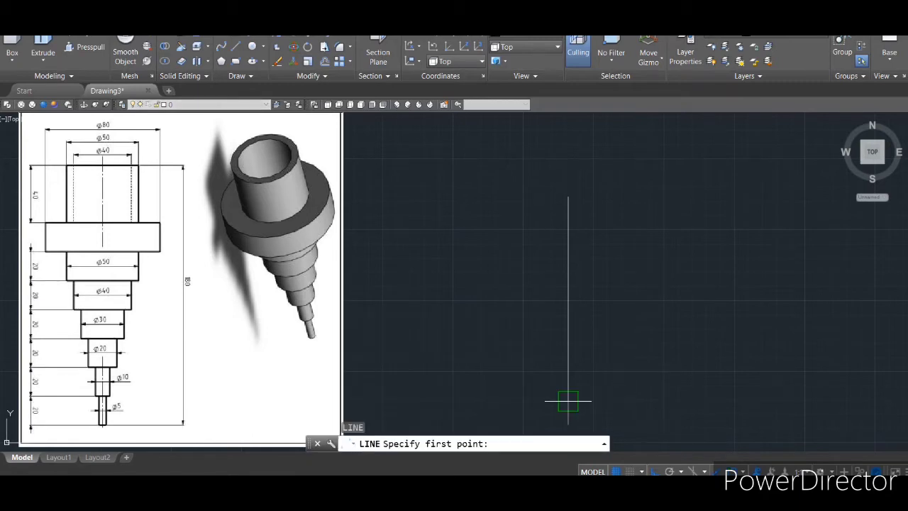
{"action": "left_click", "coordinate": [567, 401]}
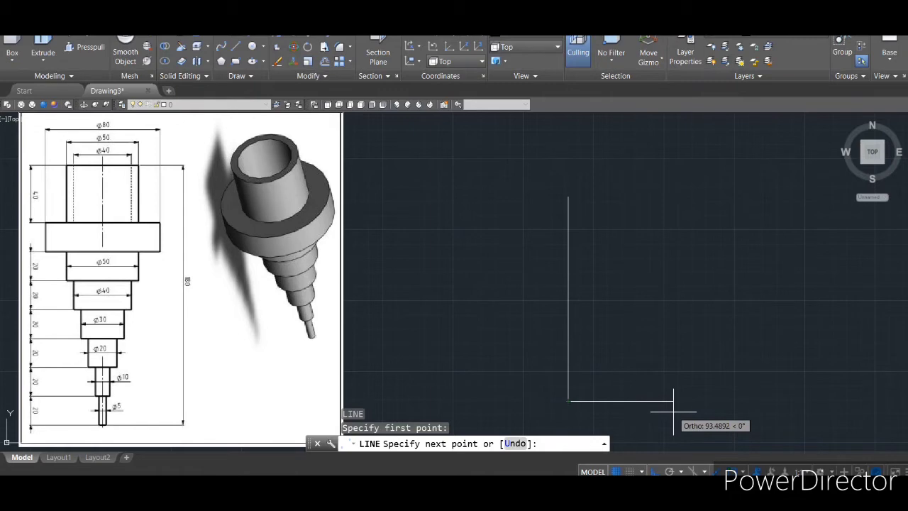
{"action": "type", "text": "2.5"}
{"action": "key", "text": "Return"}
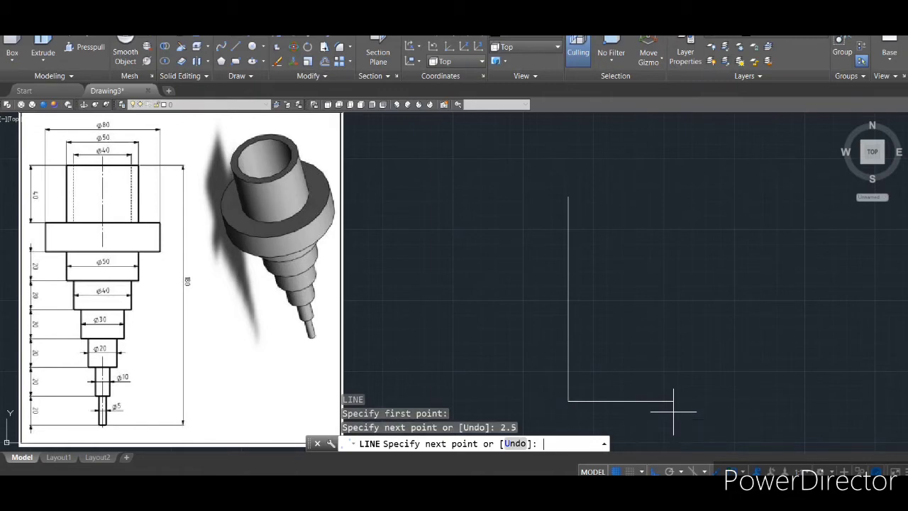
{"action": "type", "text": "20"}
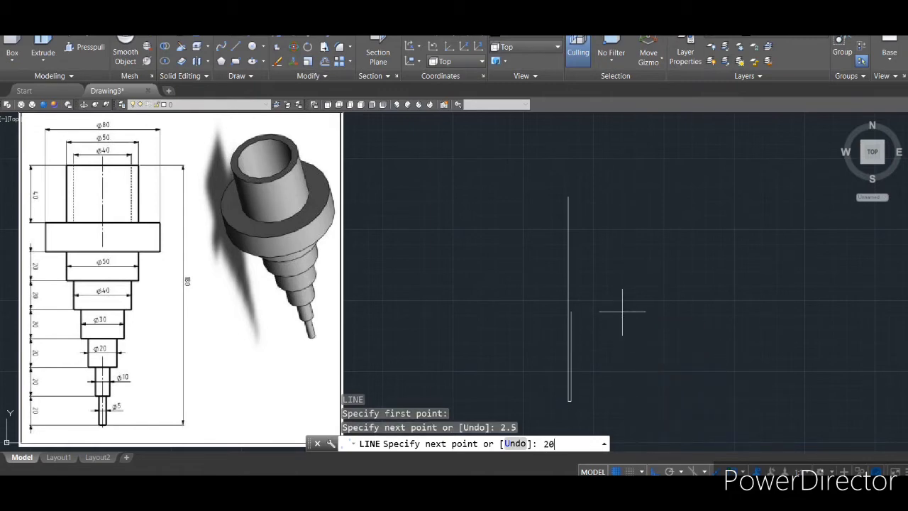
{"action": "key", "text": "Return"}
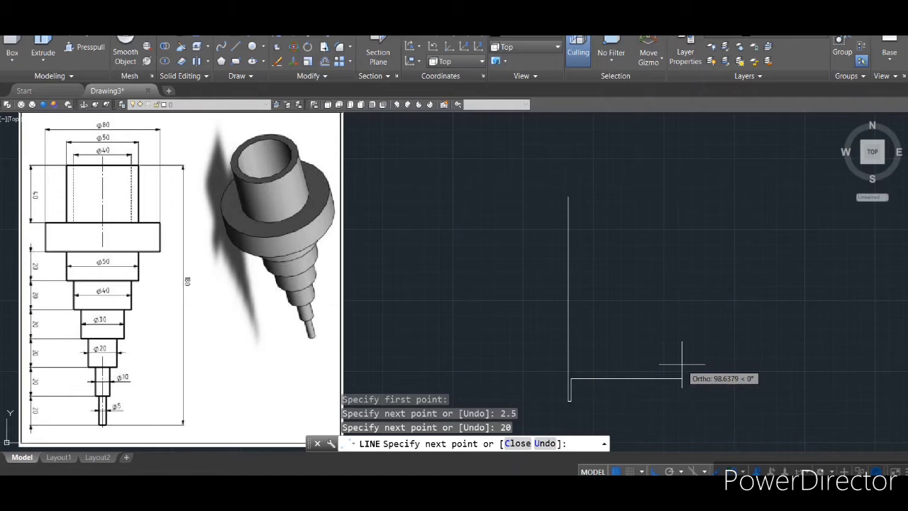
Continue the profile 2.5 outward and 20 up to form the Ø10 section
{"action": "type", "text": "2.5"}
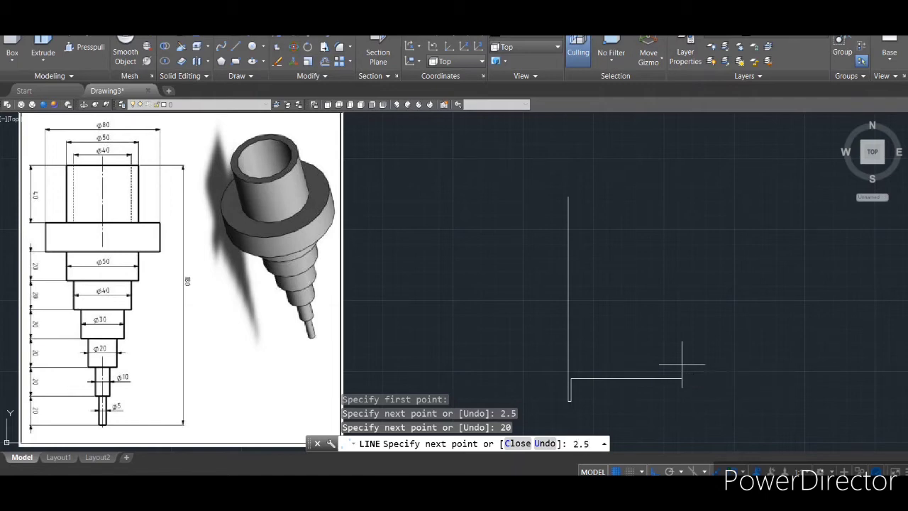
{"action": "key", "text": "Return"}
{"action": "type", "text": "2"}
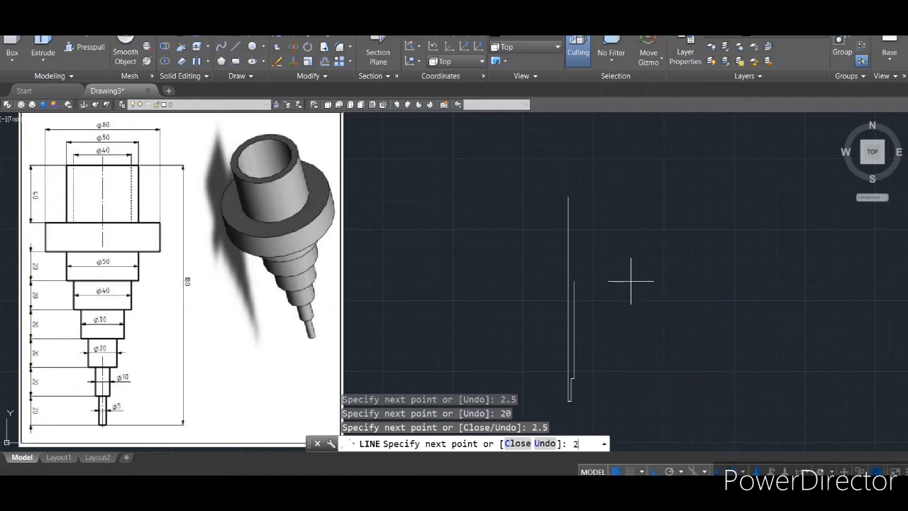
{"action": "type", "text": "0"}
{"action": "key", "text": "Return"}
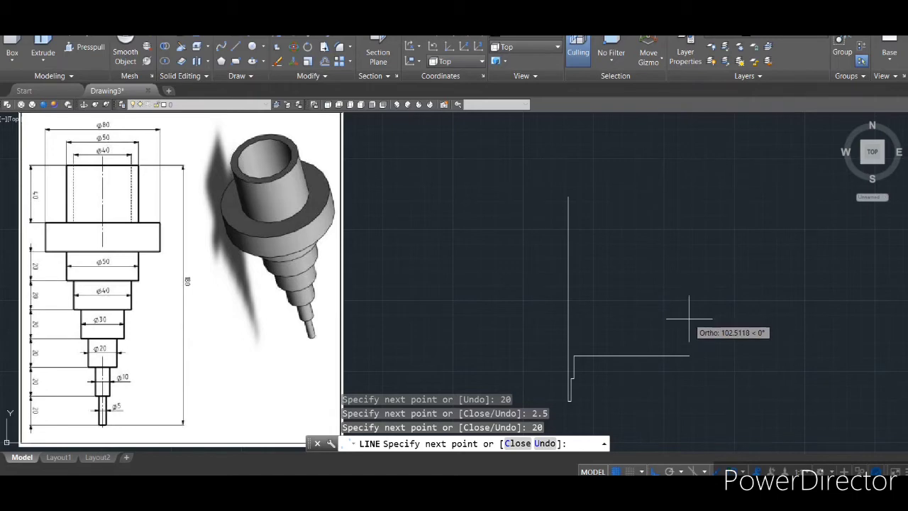
Add the Ø20 and Ø30 sections to the profile, each going 5 outward and 20 up
{"action": "type", "text": "5"}
{"action": "key", "text": "Return"}
{"action": "type", "text": "20"}
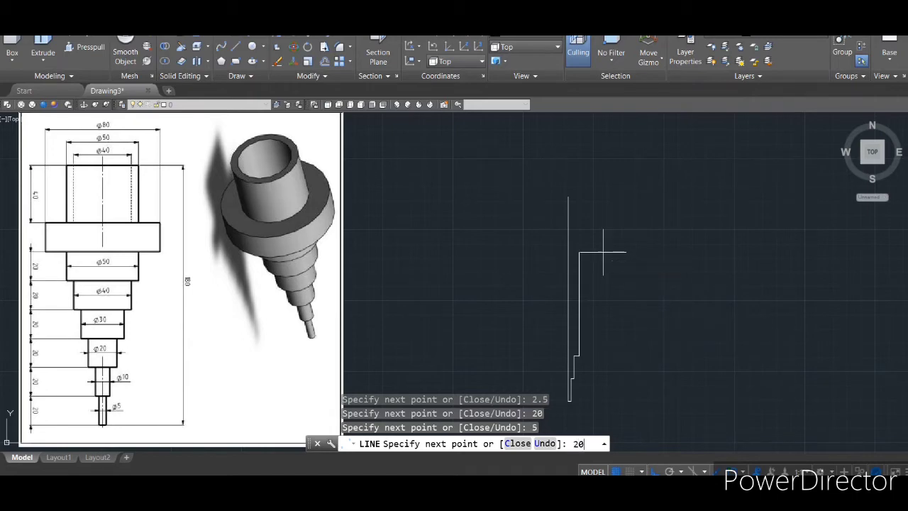
{"action": "key", "text": "Return"}
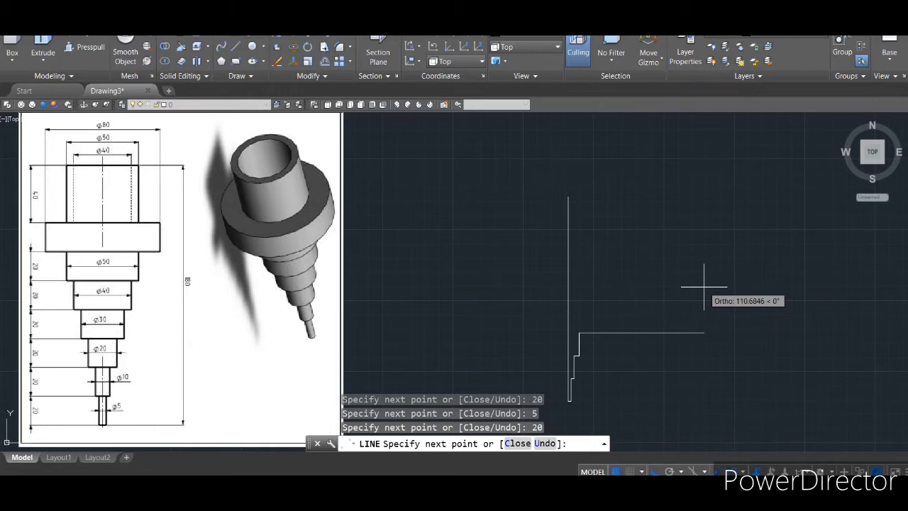
{"action": "type", "text": "5"}
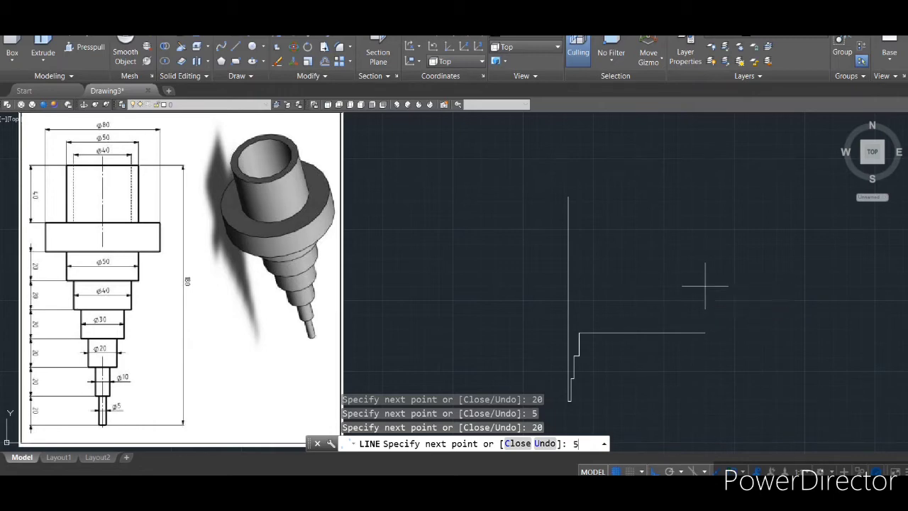
{"action": "key", "text": "Return"}
{"action": "type", "text": "20"}
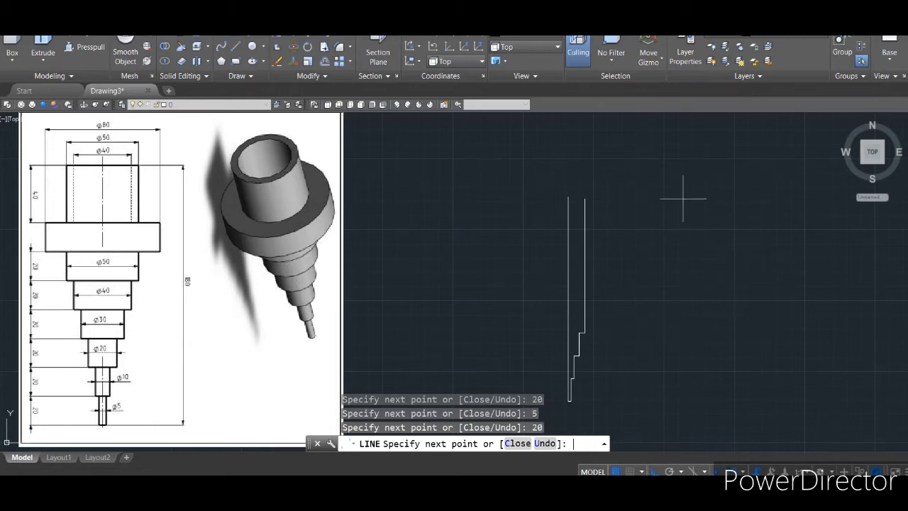
{"action": "key", "text": "Return"}
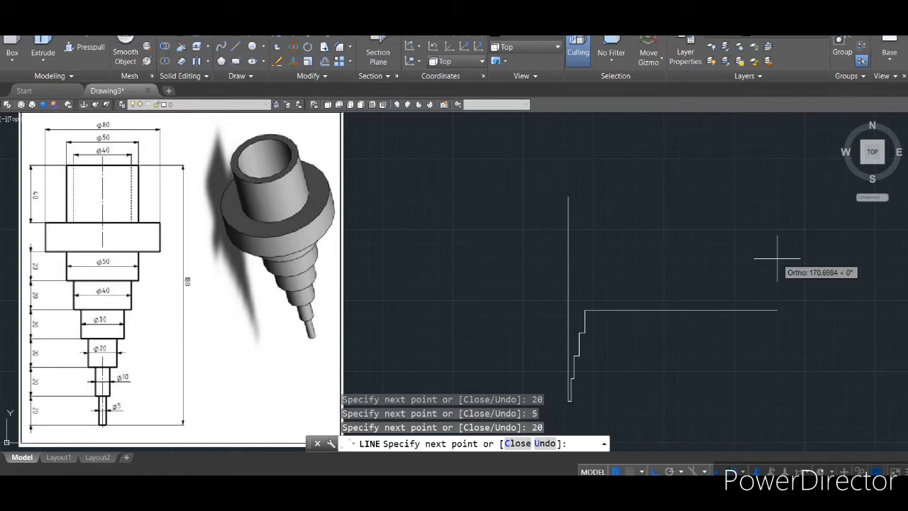
Extend the profile with the Ø40 and lower Ø50 sections, each 5 outward and 20 up
{"action": "type", "text": "5"}
{"action": "key", "text": "Return"}
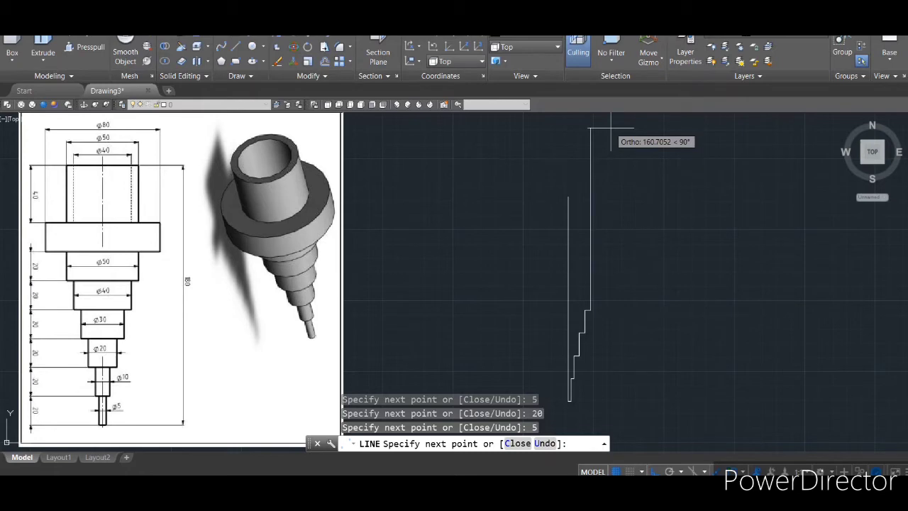
{"action": "type", "text": "20"}
{"action": "key", "text": "Return"}
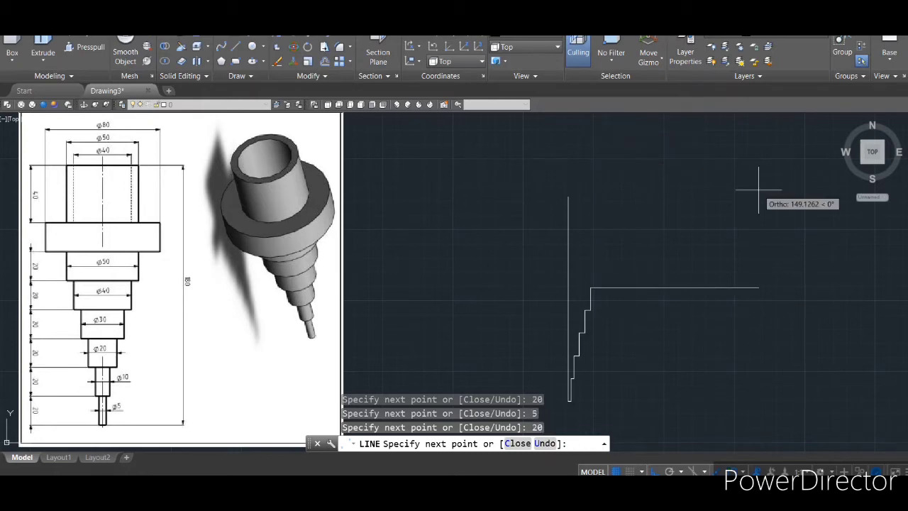
{"action": "type", "text": "5"}
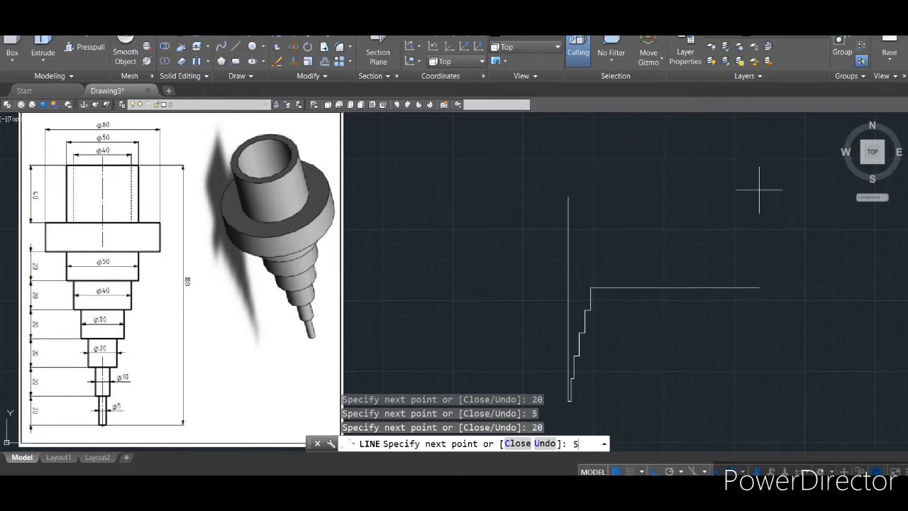
{"action": "key", "text": "Return"}
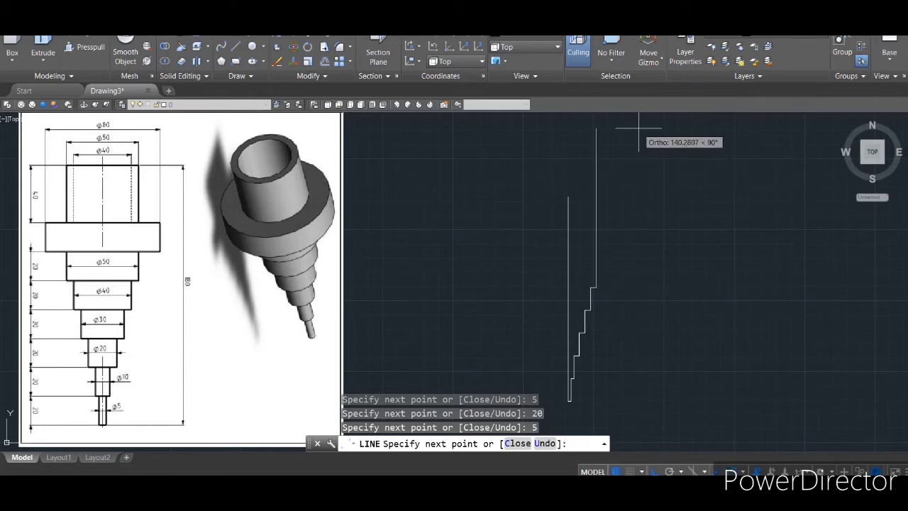
{"action": "type", "text": "20"}
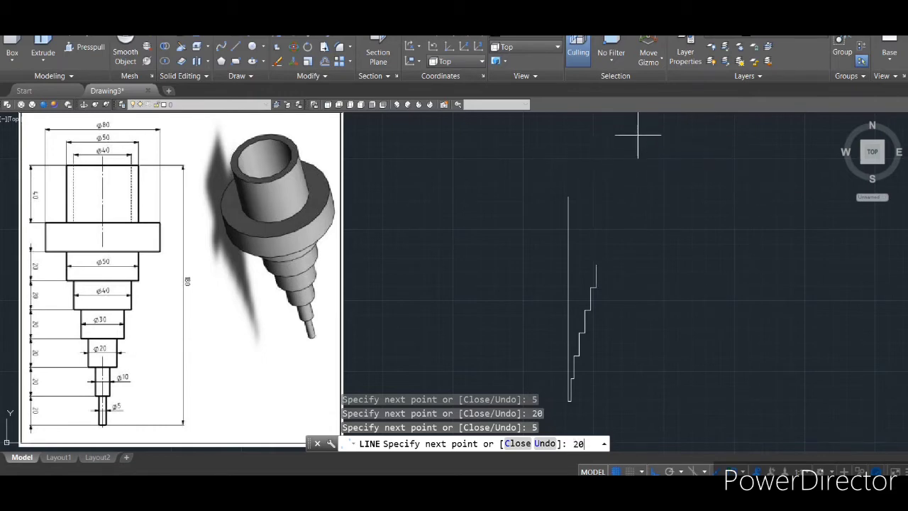
{"action": "key", "text": "Return"}
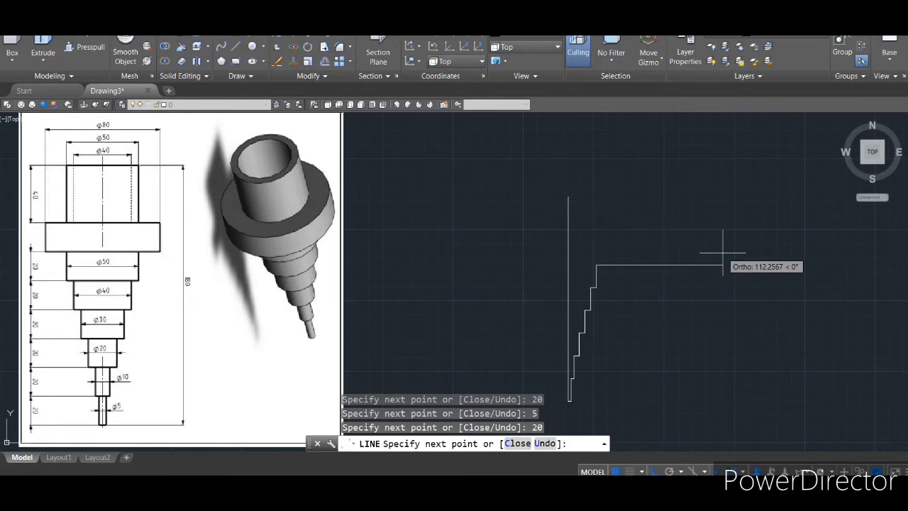
Outline the Ø80 flange with segments 15 outward, 20 up and 15 back toward the axis
{"action": "type", "text": "15"}
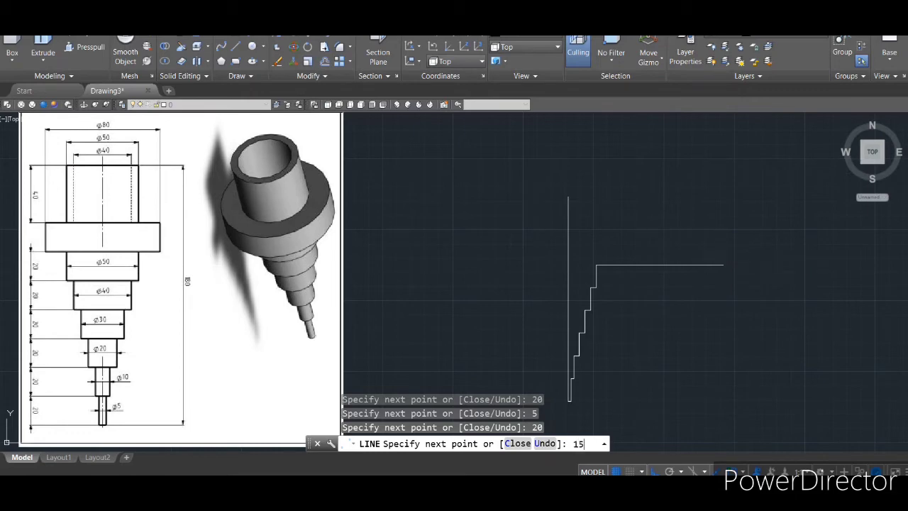
{"action": "key", "text": "Return"}
{"action": "type", "text": "20"}
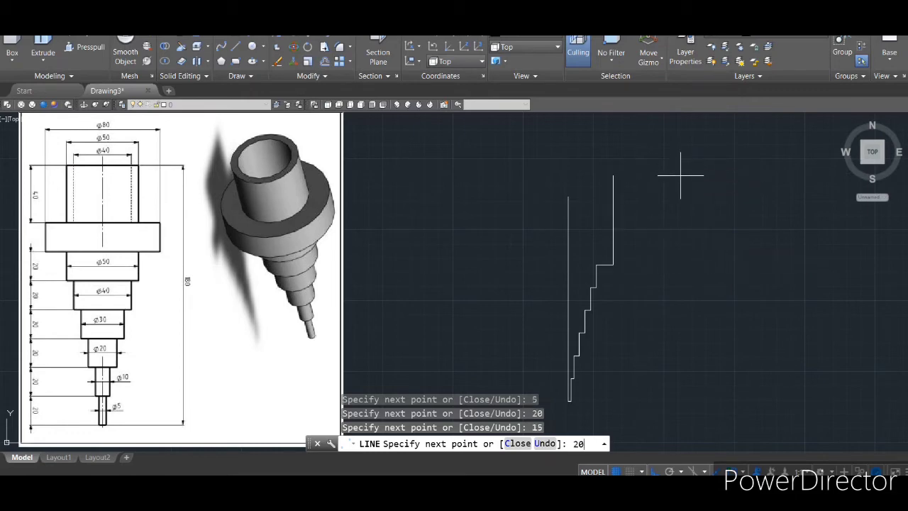
{"action": "key", "text": "Return"}
{"action": "type", "text": "15"}
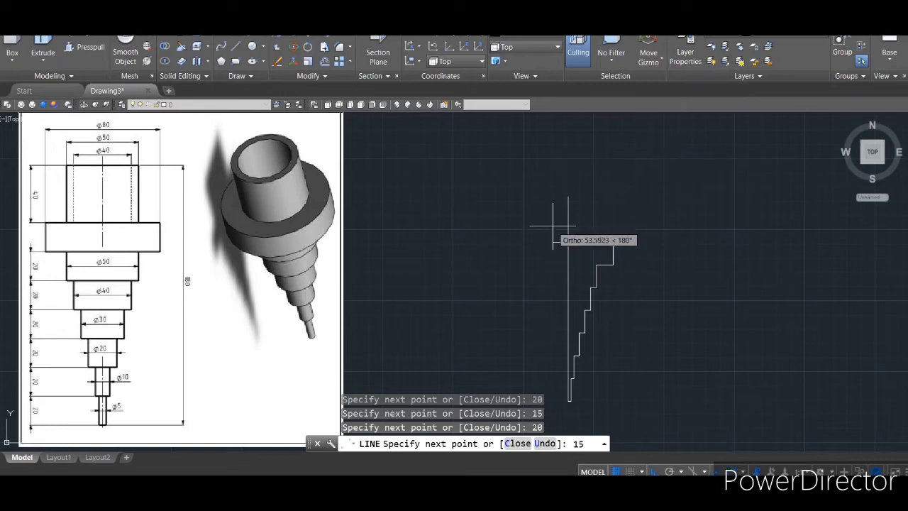
{"action": "key", "text": "Return"}
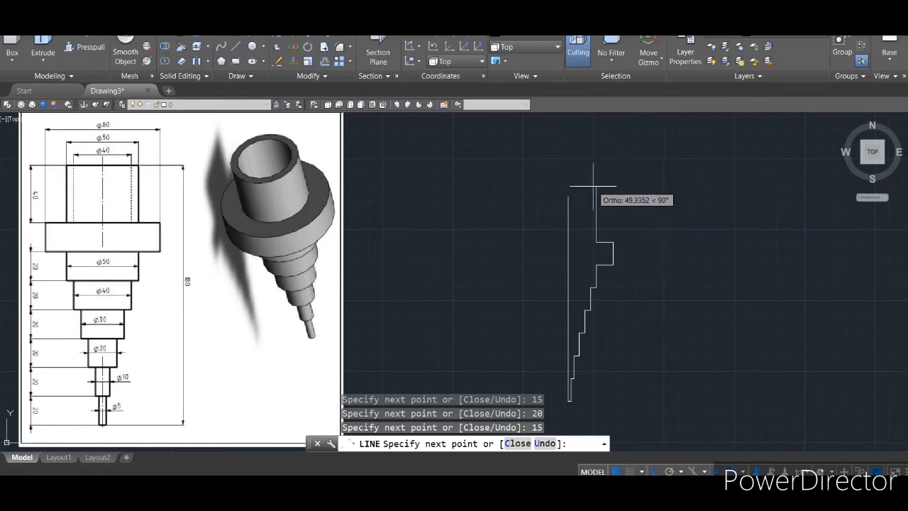
Outline the upper sleeve wall with segments 40 up, 5 toward the axis and 40 down
{"action": "type", "text": "40"}
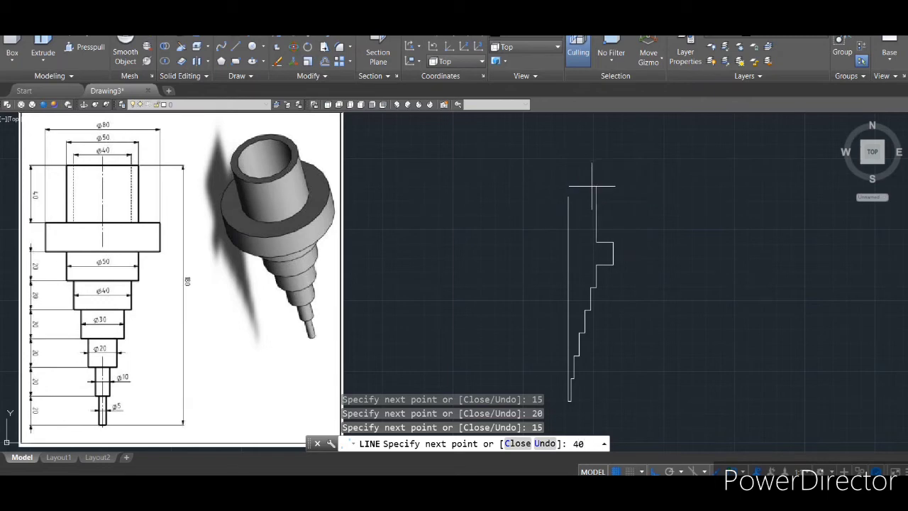
{"action": "key", "text": "Return"}
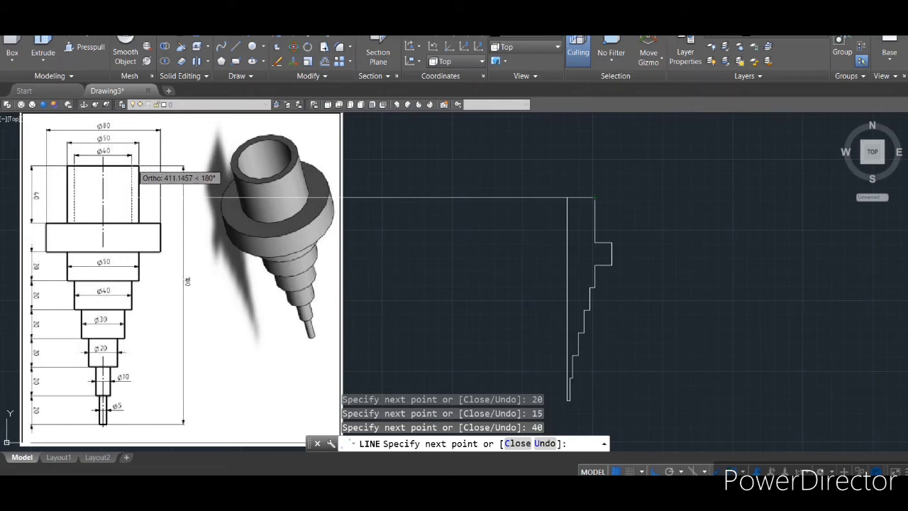
{"action": "type", "text": "5"}
{"action": "key", "text": "Return"}
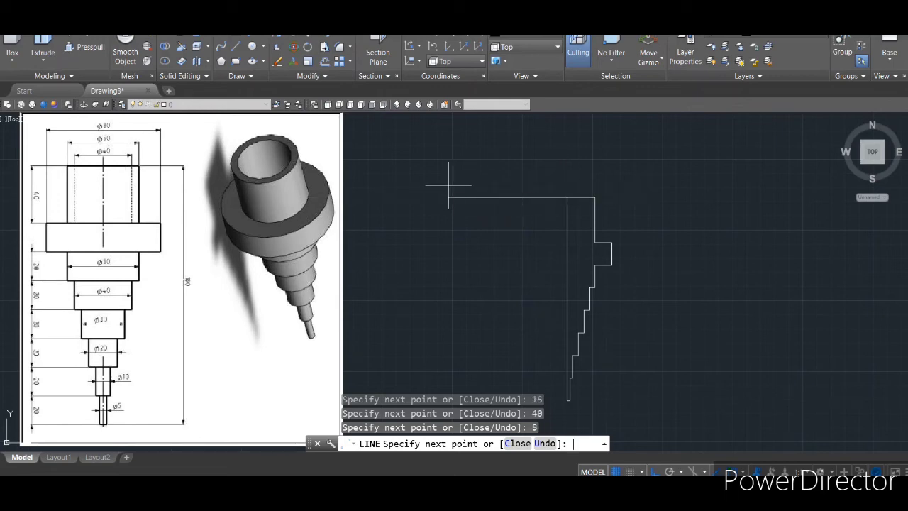
{"action": "type", "text": "4"}
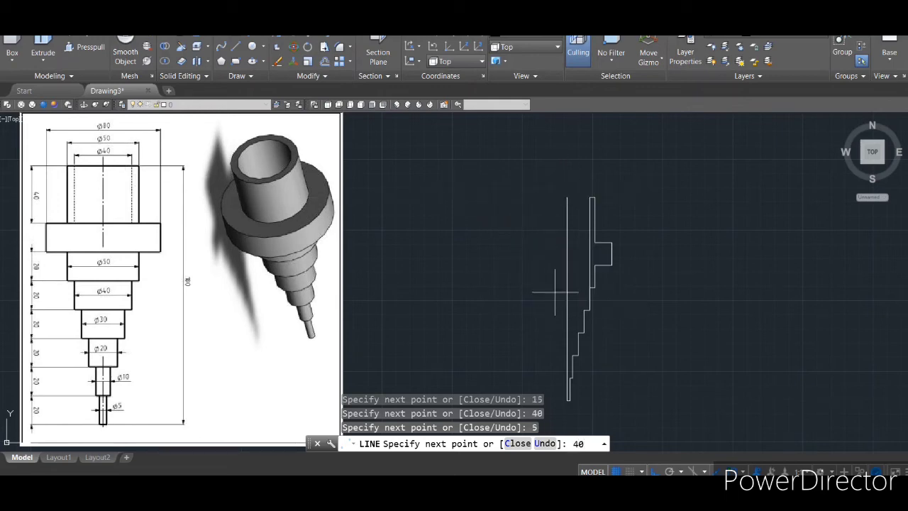
{"action": "type", "text": "0"}
{"action": "key", "text": "Return"}
{"action": "scroll", "coordinate": [577, 257], "scroll_direction": "up", "scroll_amount": 3}
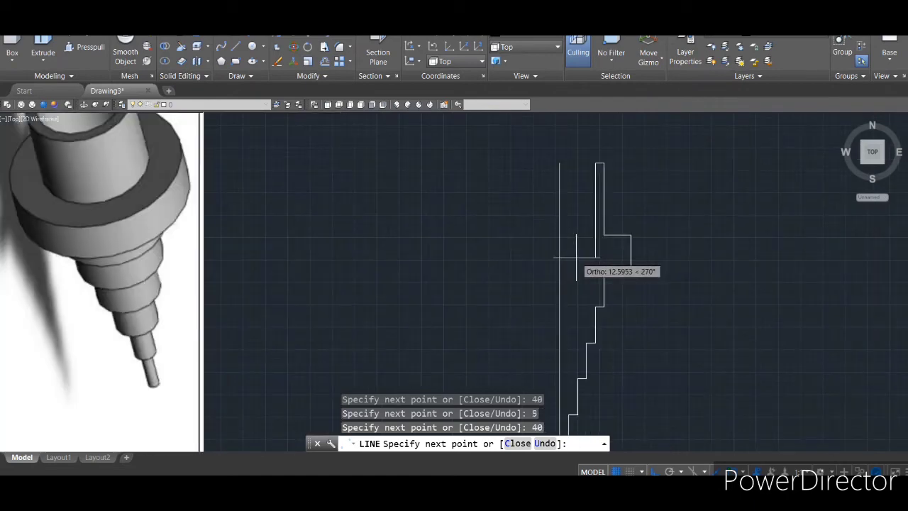
Draw the bore floor from the lower end of the sleeve's inner wall perpendicular to the axis and finish the line
{"action": "scroll", "coordinate": [576, 258], "scroll_direction": "down", "scroll_amount": 2}
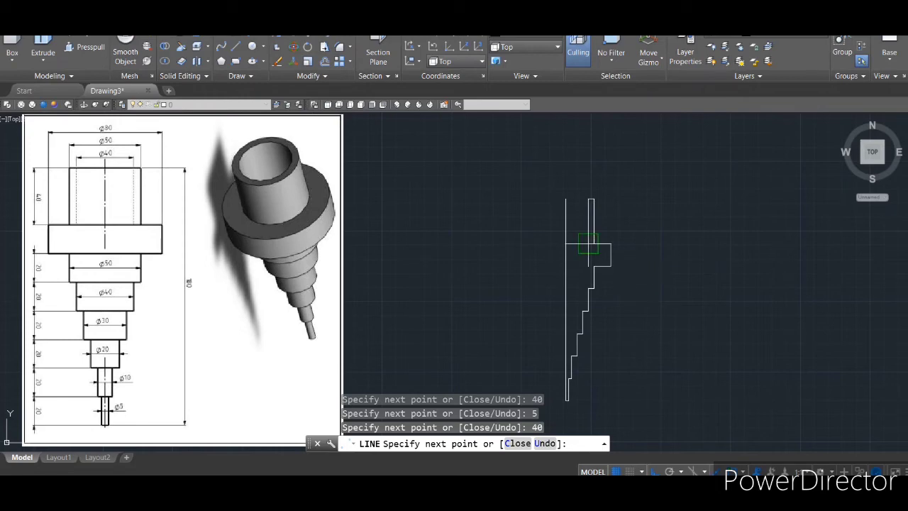
{"action": "scroll", "coordinate": [565, 246], "scroll_direction": "up", "scroll_amount": 2}
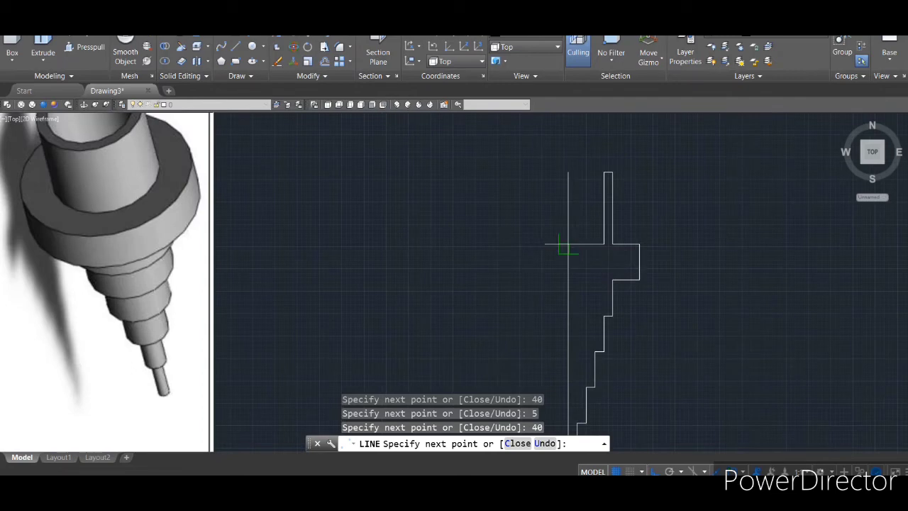
{"action": "left_click", "coordinate": [568, 244]}
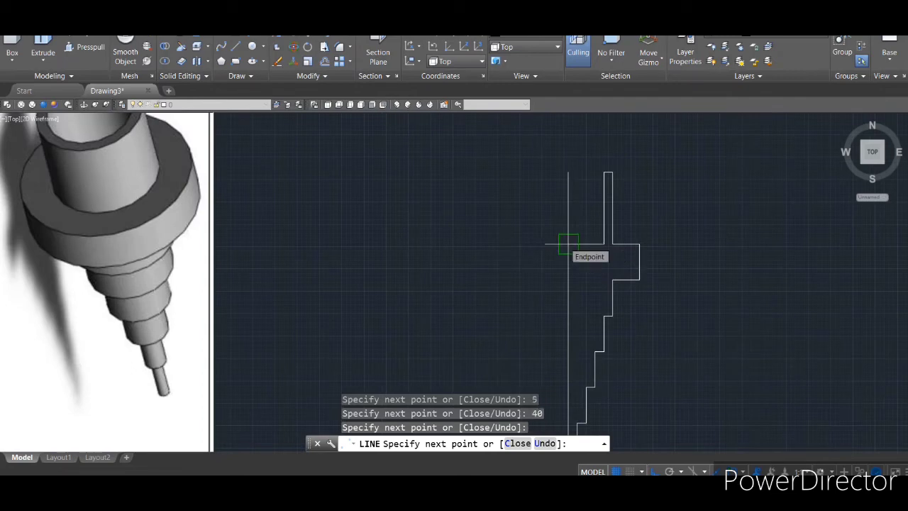
{"action": "key", "text": "Return"}
Trim away the part of the axis line that extends above the bore floor
{"action": "scroll", "coordinate": [636, 292], "scroll_direction": "down", "scroll_amount": 2}
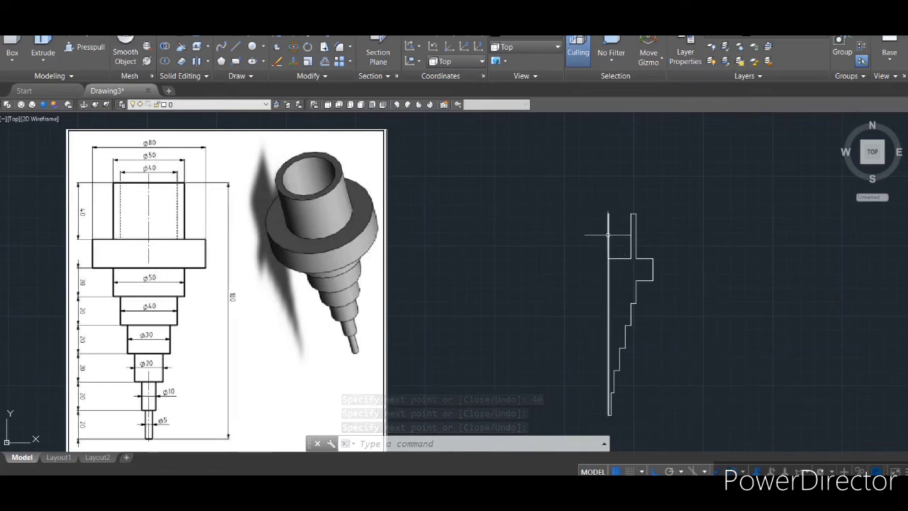
{"action": "type", "text": "tr"}
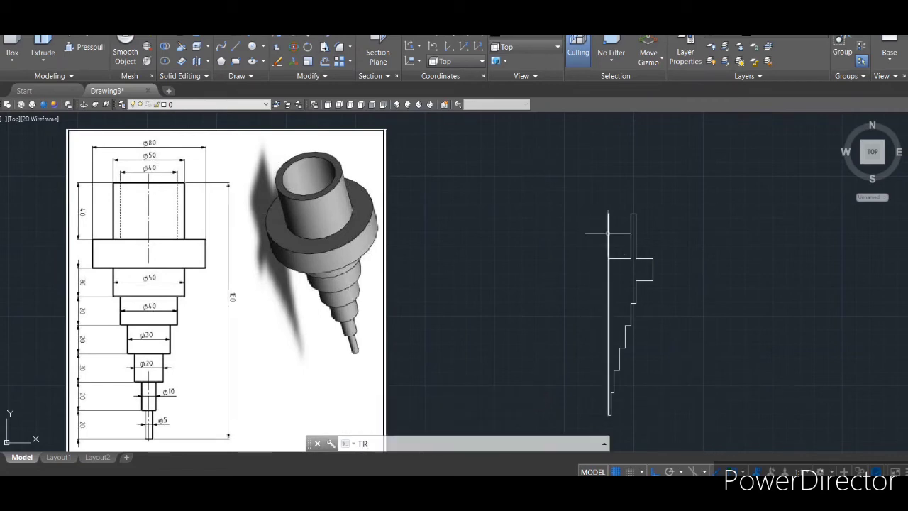
{"action": "key", "text": "Return"}
{"action": "key", "text": "Return"}
{"action": "left_click", "coordinate": [607, 224]}
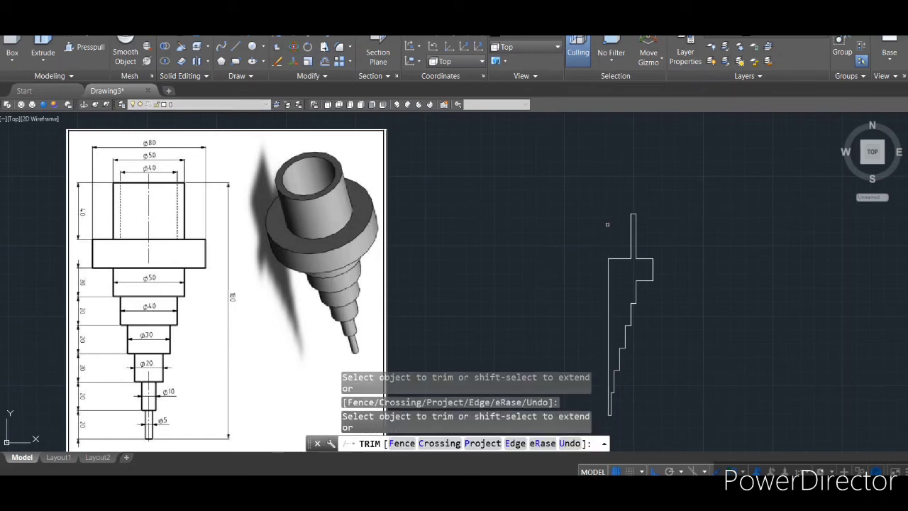
{"action": "key", "text": "Escape"}
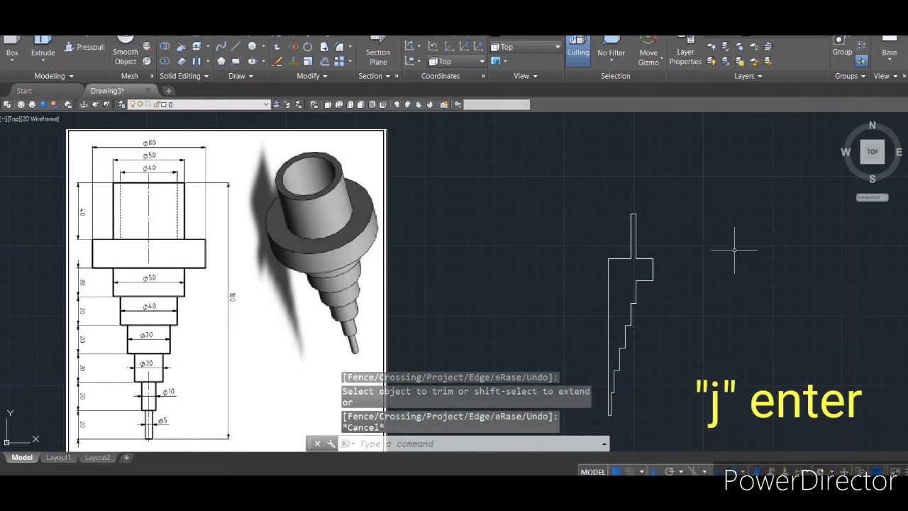
Join all segments of the half-profile, including the remaining axis line, into a single closed polyline
{"action": "type", "text": "j"}
{"action": "key", "text": "Return"}
{"action": "left_click", "coordinate": [563, 162]}
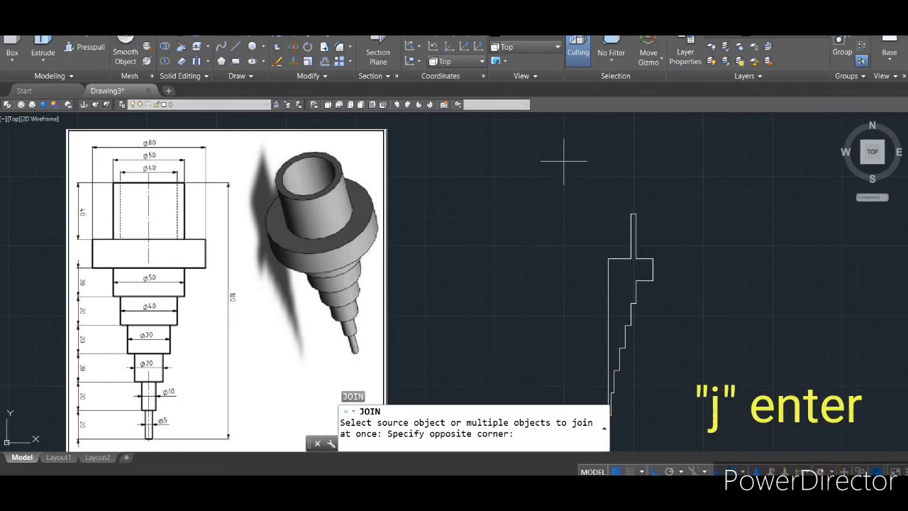
{"action": "left_click", "coordinate": [711, 429]}
{"action": "key", "text": "Return"}
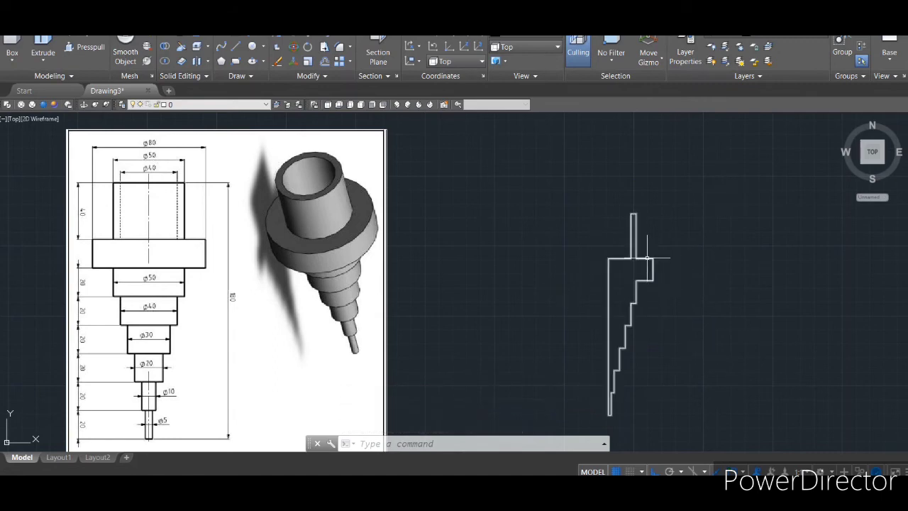
Switch the model to the SW Isometric view with the shaft profile in sight
{"action": "left_click", "coordinate": [529, 47]}
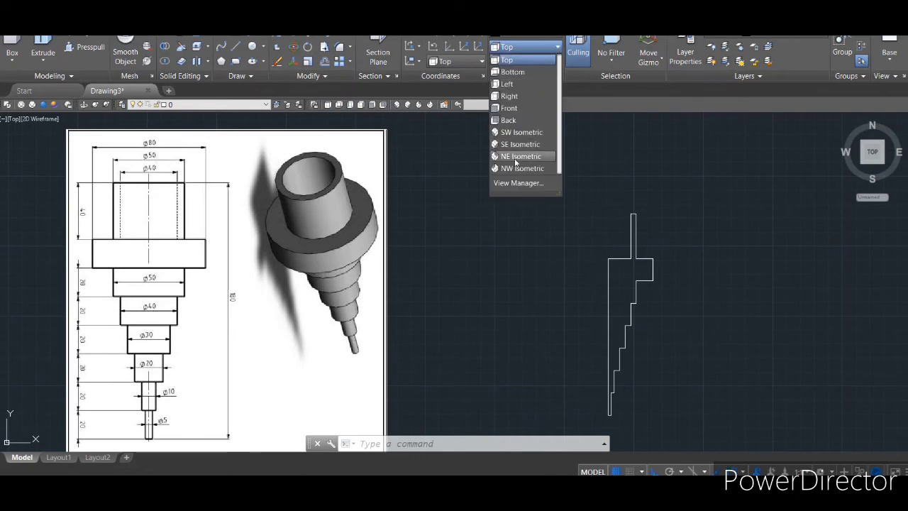
{"action": "left_click", "coordinate": [531, 132]}
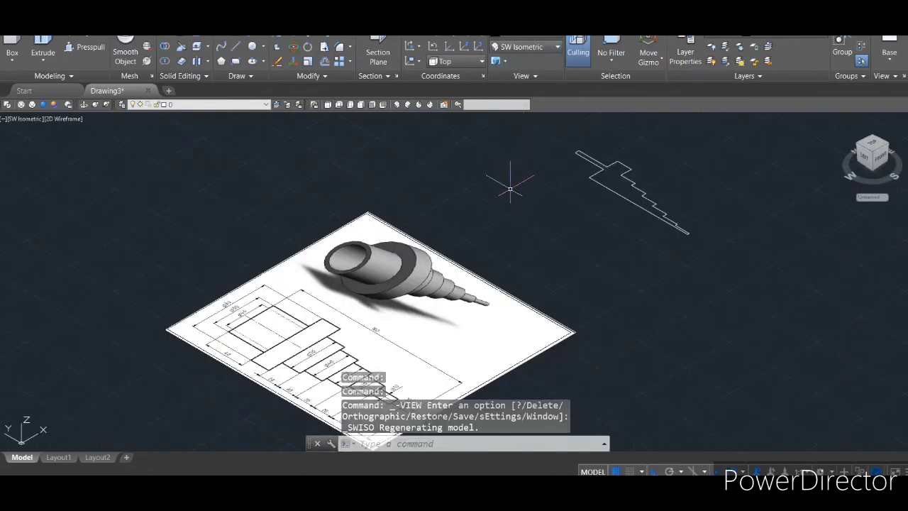
{"action": "middle_click_drag", "start_coordinate": [590, 285], "coordinate": [501, 259]}
{"action": "mouse_move", "coordinate": [571, 204]}
{"action": "middle_mouse_down"}
{"action": "mouse_move", "coordinate": [551, 237]}
{"action": "mouse_move", "coordinate": [541, 234]}
{"action": "middle_mouse_up"}
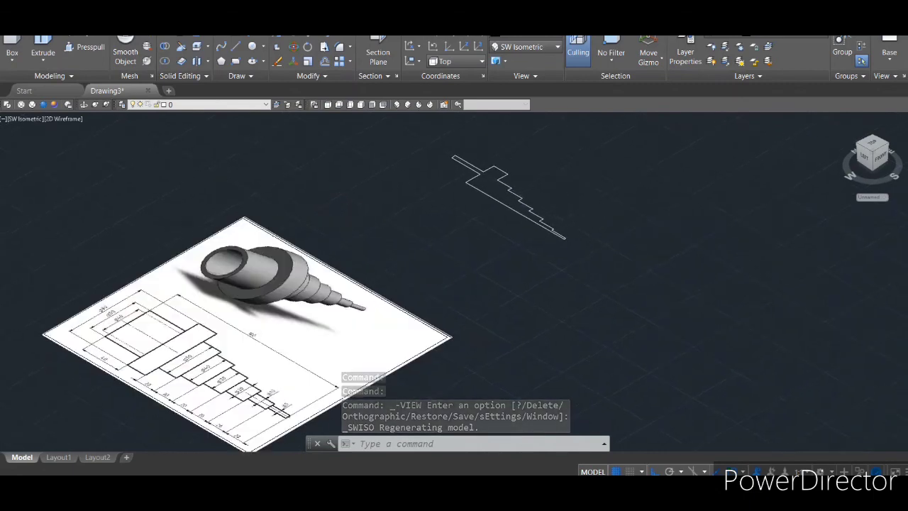
Revolve the joined profile 360 degrees into a solid, using the ends of its long straight edge as the axis
{"action": "left_click", "coordinate": [43, 61]}
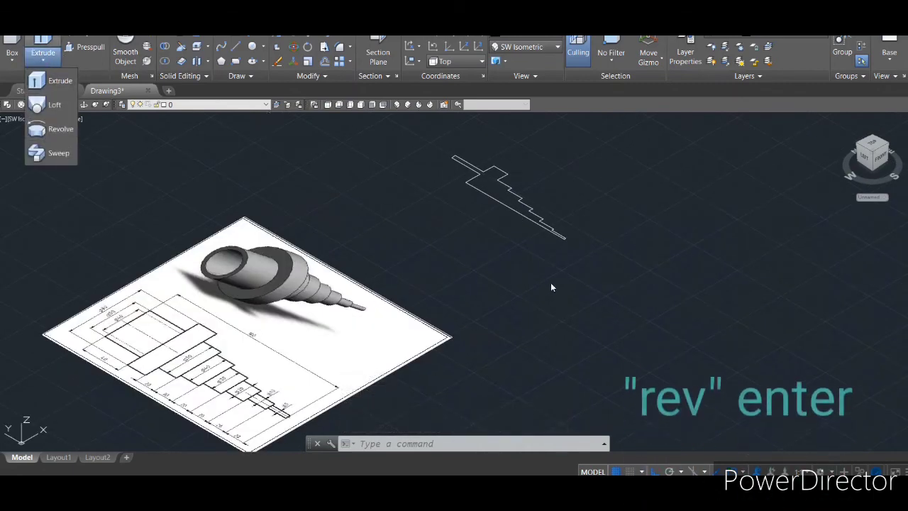
{"action": "left_click", "coordinate": [389, 443]}
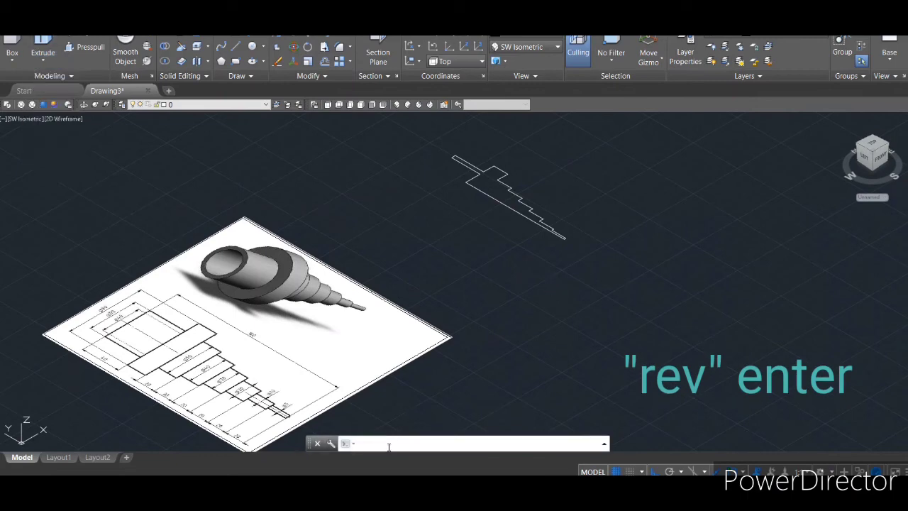
{"action": "type", "text": "REV"}
{"action": "key", "text": "Return"}
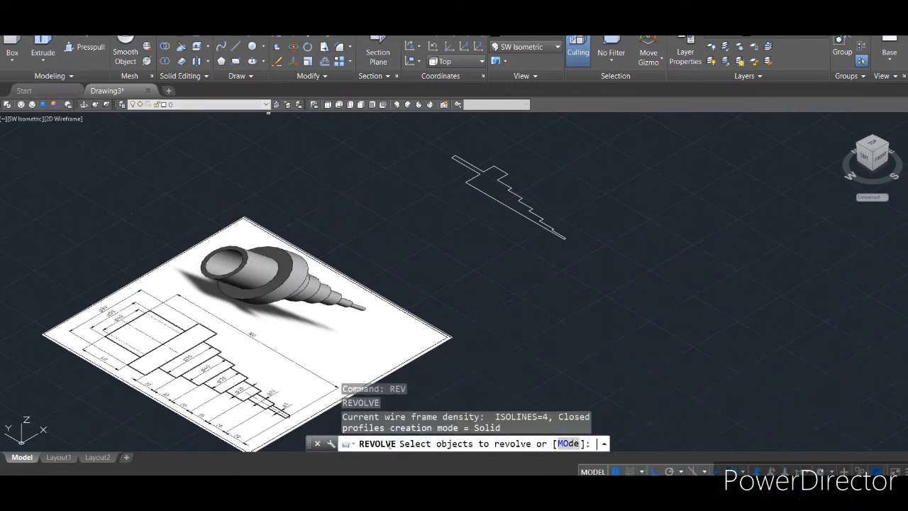
{"action": "left_click", "coordinate": [430, 138]}
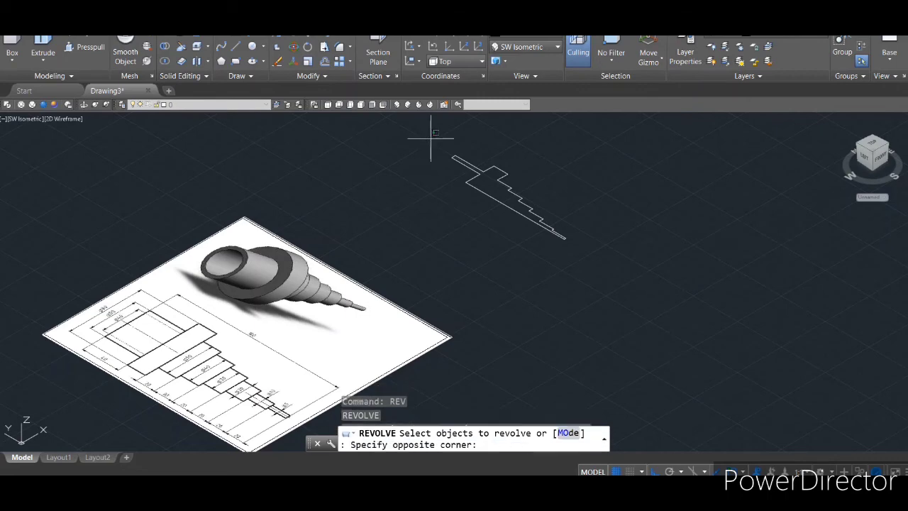
{"action": "left_click", "coordinate": [640, 294]}
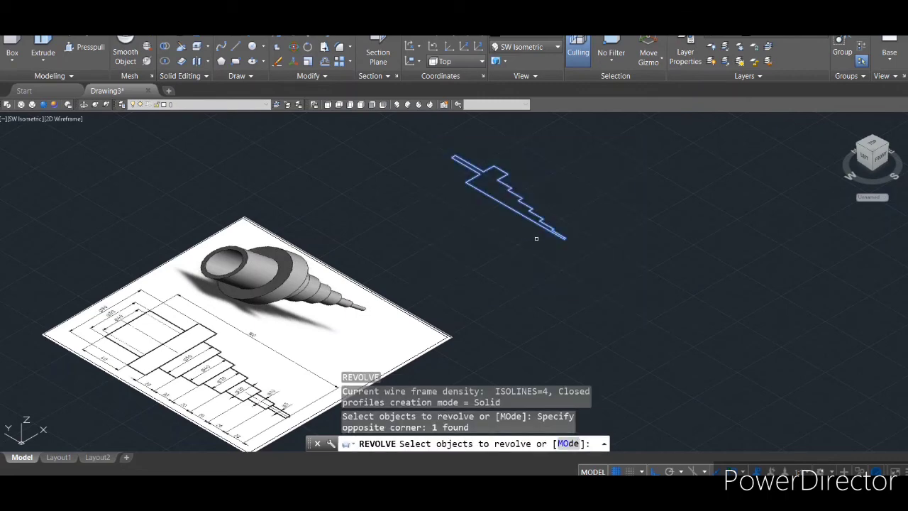
{"action": "key", "text": "Return"}
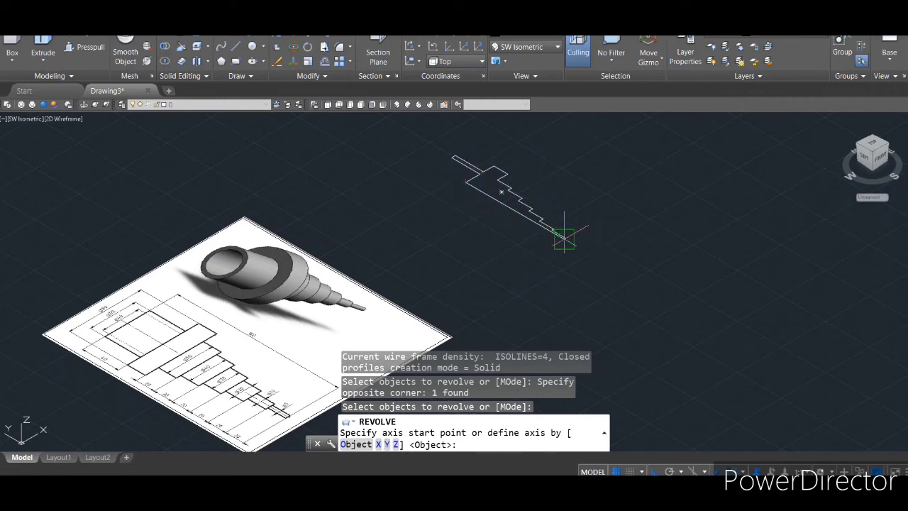
{"action": "scroll", "coordinate": [559, 243], "scroll_direction": "up", "scroll_amount": 2}
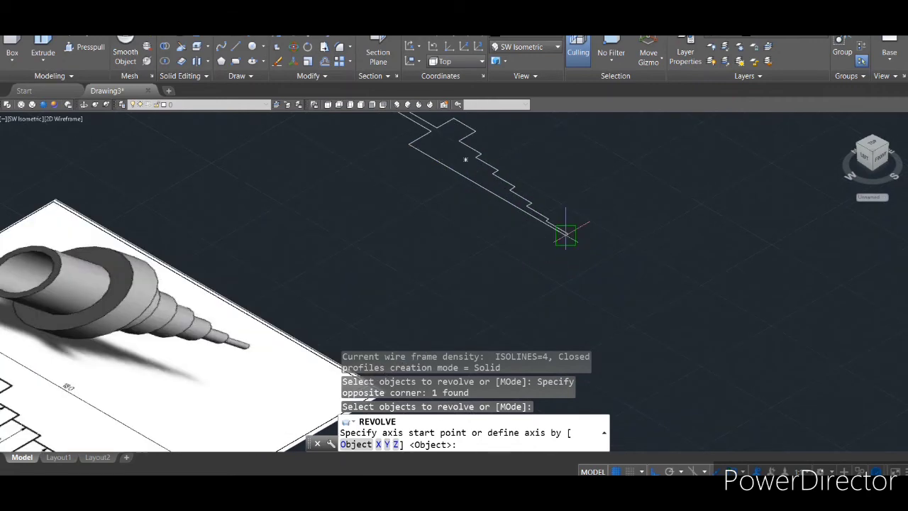
{"action": "left_click", "coordinate": [565, 236]}
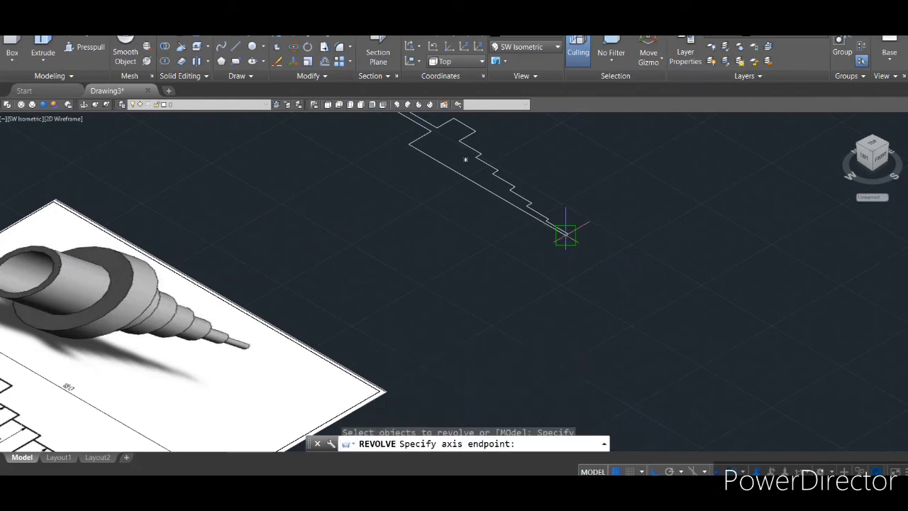
{"action": "left_click", "coordinate": [409, 144]}
{"action": "scroll", "coordinate": [409, 144], "scroll_direction": "down", "scroll_amount": 2}
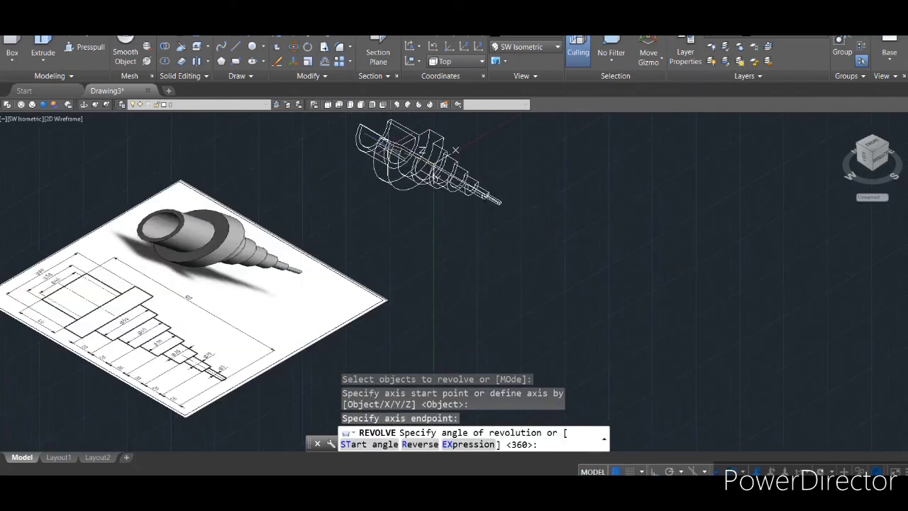
{"action": "middle_click_drag", "start_coordinate": [387, 110], "coordinate": [390, 174]}
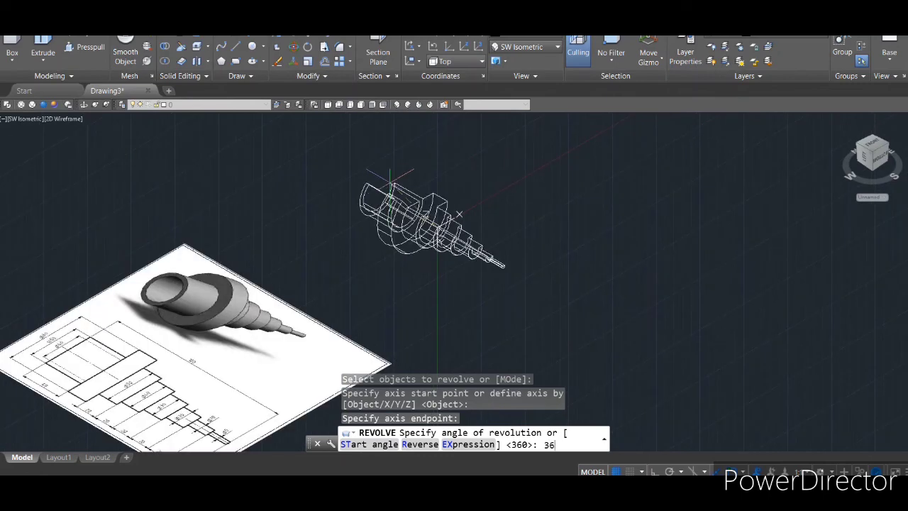
{"action": "type", "text": "360"}
{"action": "key", "text": "Return"}
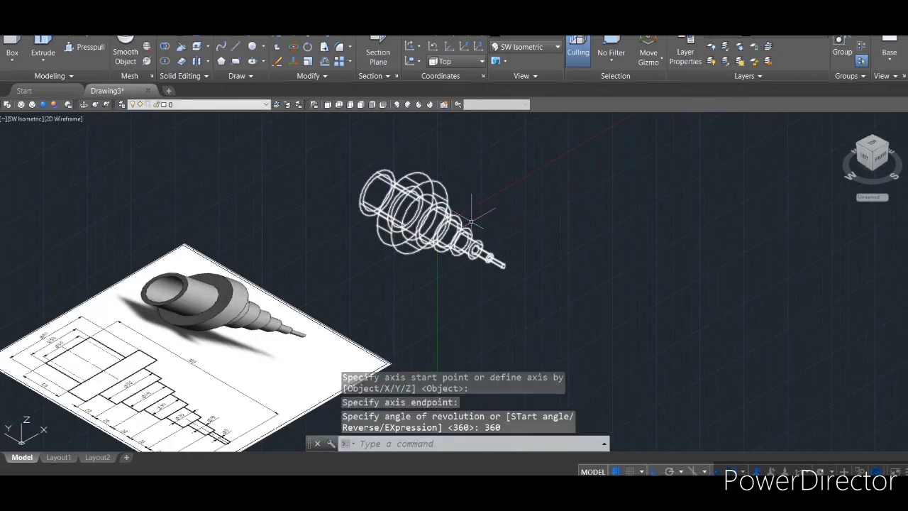
Display the model in the Realistic visual style and turn off the grid
{"action": "left_click", "coordinate": [500, 61]}
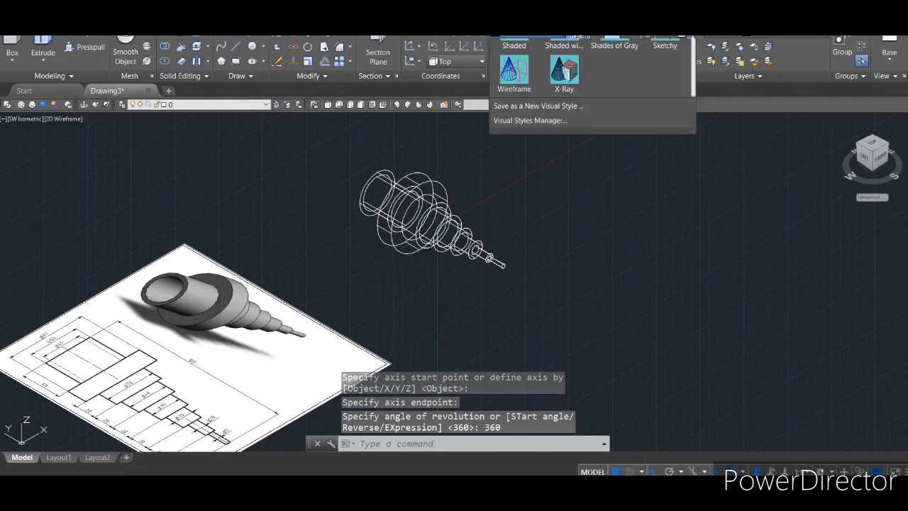
{"action": "left_click", "coordinate": [665, 60]}
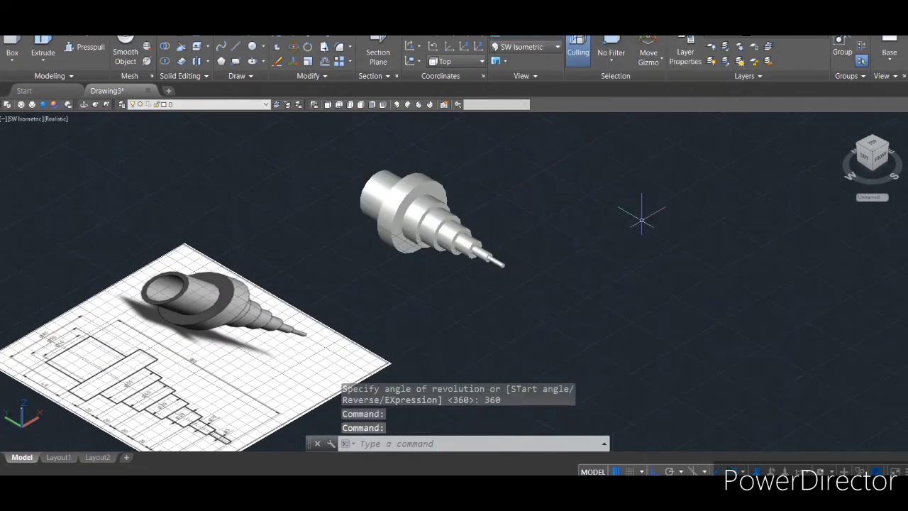
{"action": "key", "text": "F7"}
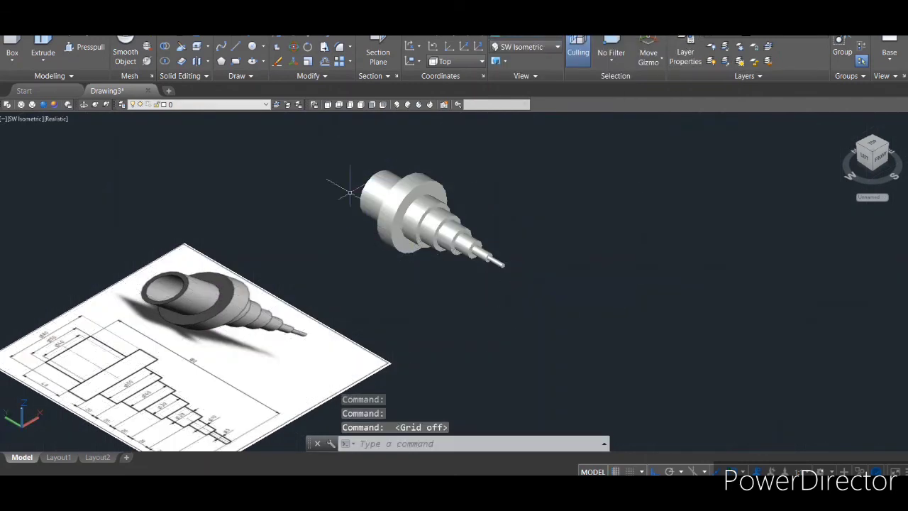
Examine the revolved shaft from several sides, including the stepped end, the flange and the hollow sleeve opening
{"action": "scroll", "coordinate": [455, 211], "scroll_direction": "up", "scroll_amount": 2}
{"action": "middle_click_drag", "start_coordinate": [515, 208], "coordinate": [515, 302], "text": "shift"}
{"action": "scroll", "coordinate": [519, 280], "scroll_direction": "down", "scroll_amount": 2}
{"action": "middle_click_drag", "start_coordinate": [523, 259], "coordinate": [569, 146], "text": "shift"}
{"action": "middle_click_drag", "start_coordinate": [517, 171], "coordinate": [373, 158], "text": "shift"}
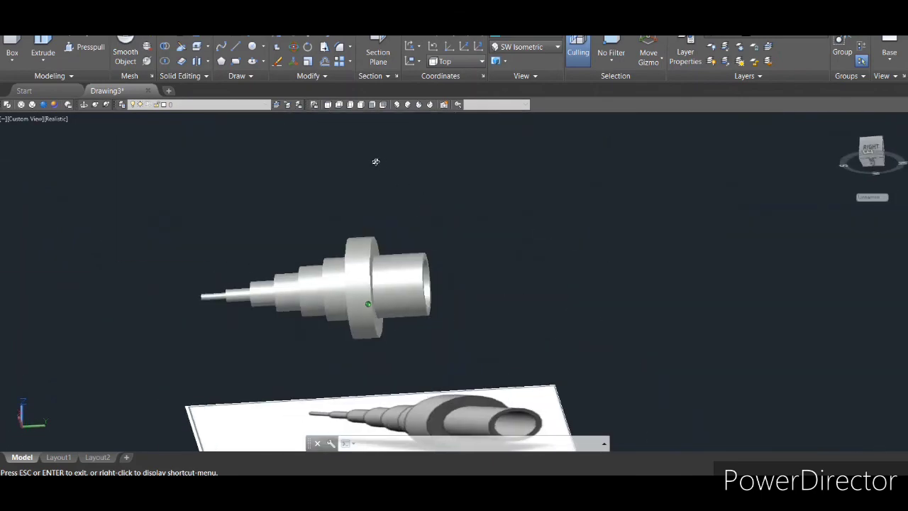
{"action": "key", "text": "Escape"}
{"action": "scroll", "coordinate": [345, 333], "scroll_direction": "up", "scroll_amount": 3}
{"action": "mouse_move", "coordinate": [555, 334]}
{"action": "middle_mouse_down", "text": "shift"}
{"action": "mouse_move", "coordinate": [565, 319]}
{"action": "mouse_move", "coordinate": [551, 332]}
{"action": "middle_mouse_up", "text": "shift"}
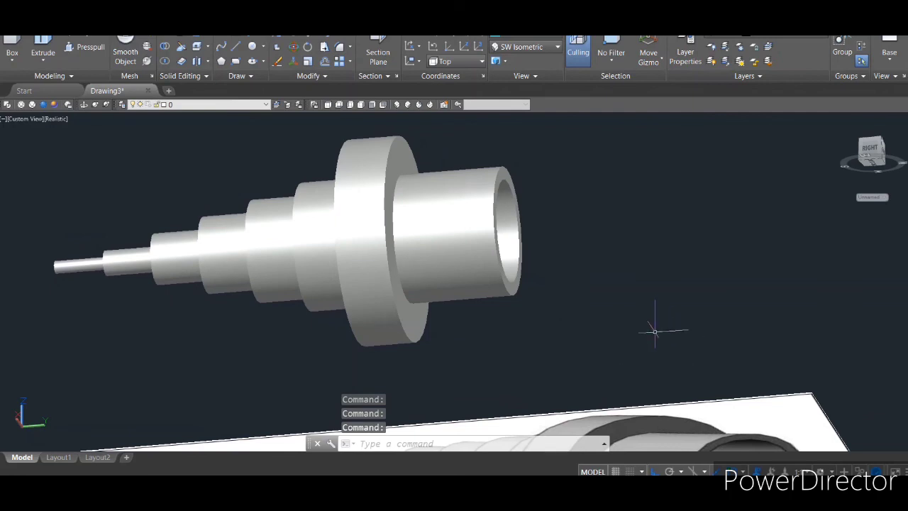
{"action": "middle_click_drag", "start_coordinate": [654, 331], "coordinate": [600, 328], "text": "shift"}
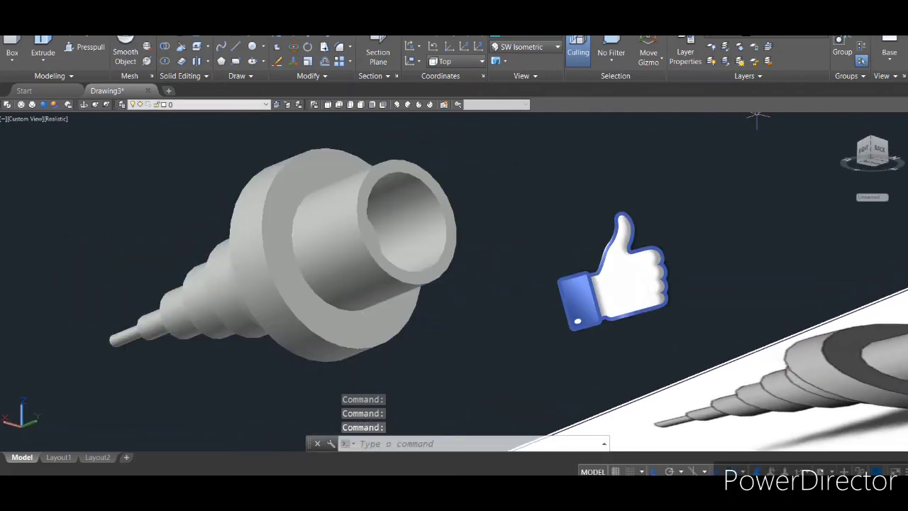